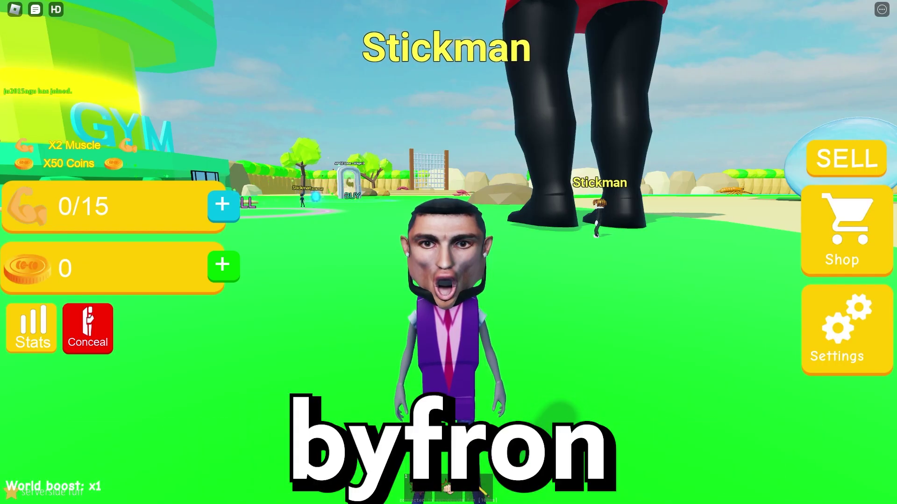
# Post 'suiiii' in the game chat so it floats above the avatar
pyautogui.press('/')
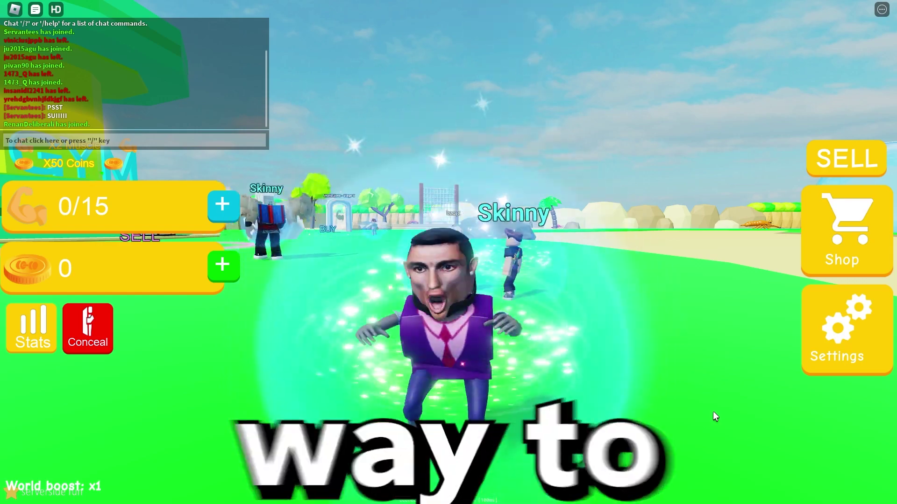
pyautogui.write('suiiii')
pyautogui.press('Return')
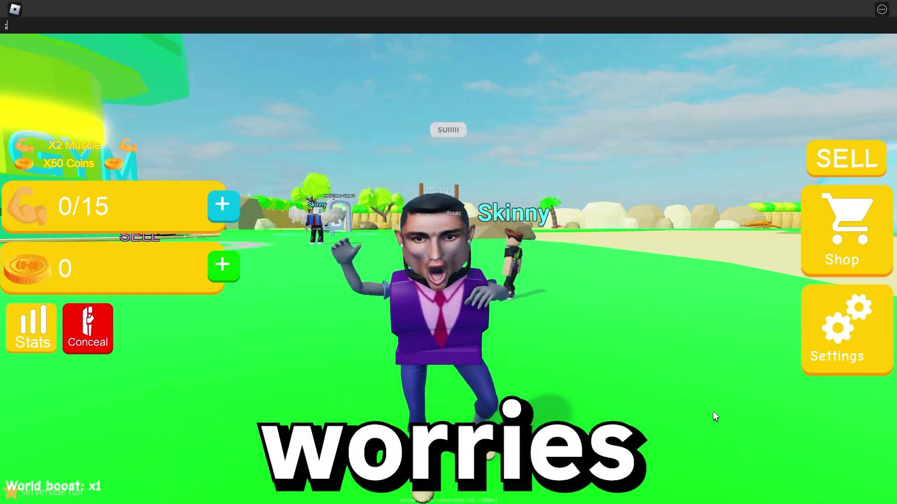